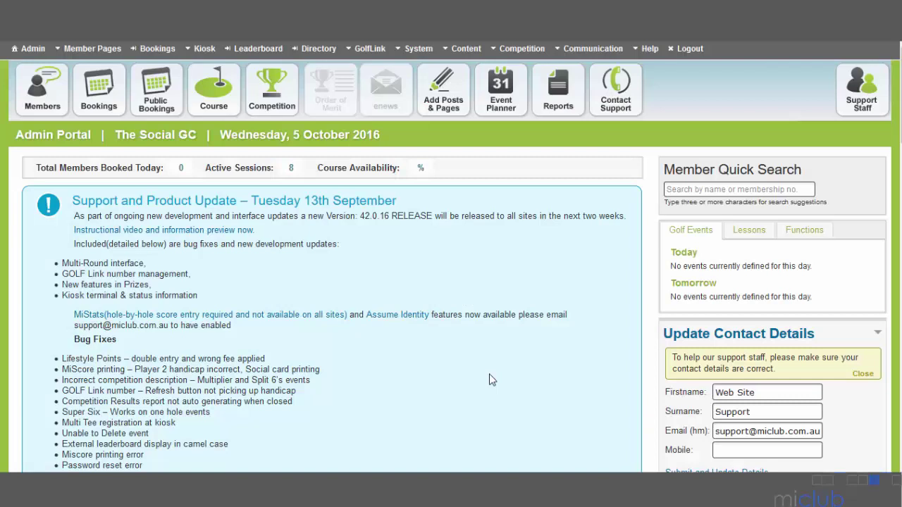
Open the Create New Member form and enter the member's first, last and preferred names
{"action": "left_click", "coordinate": [319, 50]}
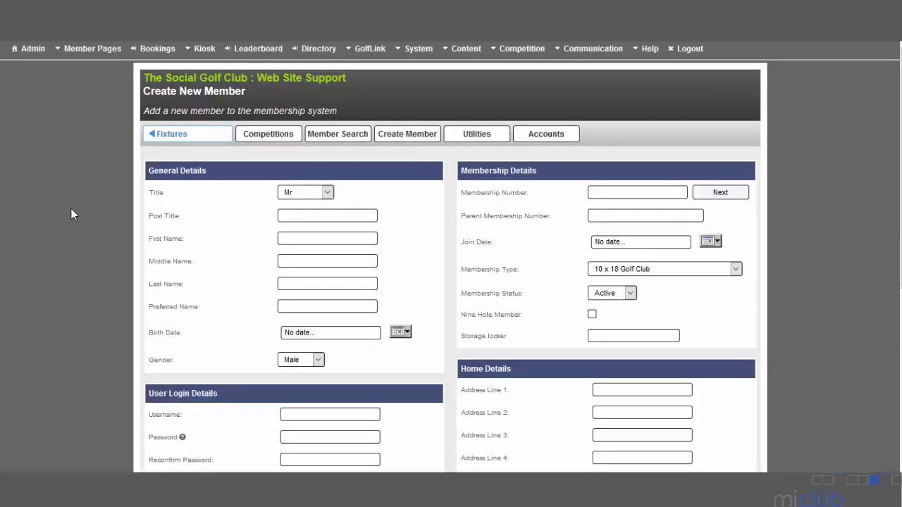
{"action": "left_click", "coordinate": [315, 239]}
{"action": "type", "text": "John"}
{"action": "key", "text": "Tab"}
{"action": "key", "text": "Tab"}
{"action": "type", "text": "Smith"}
{"action": "key", "text": "Tab"}
{"action": "type", "text": "John"}
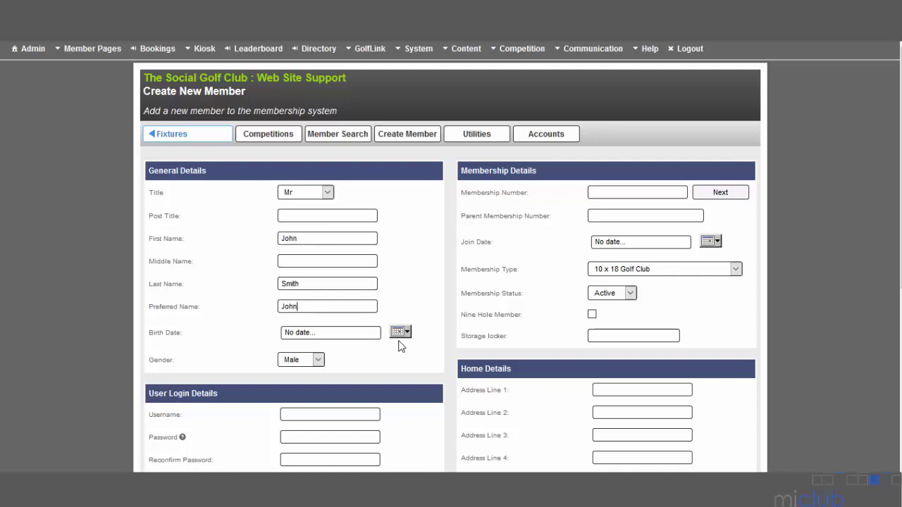
{"action": "left_click", "coordinate": [403, 331]}
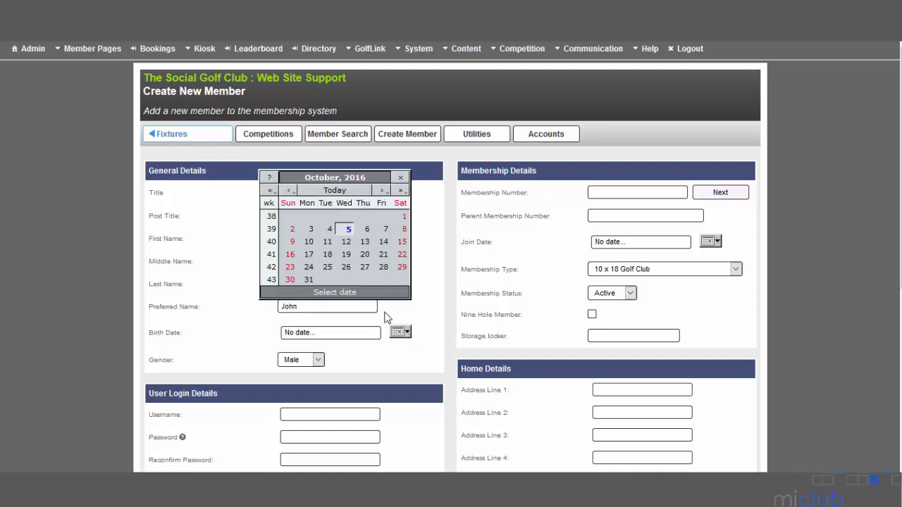
{"action": "left_click", "coordinate": [270, 190]}
{"action": "left_click", "coordinate": [270, 190]}
{"action": "left_click", "coordinate": [270, 190]}
{"action": "left_click", "coordinate": [270, 190]}
{"action": "left_click", "coordinate": [271, 190]}
{"action": "left_click", "coordinate": [270, 190]}
{"action": "left_click", "coordinate": [271, 190]}
{"action": "left_click", "coordinate": [271, 190]}
{"action": "left_click", "coordinate": [270, 190]}
{"action": "left_click", "coordinate": [270, 190]}
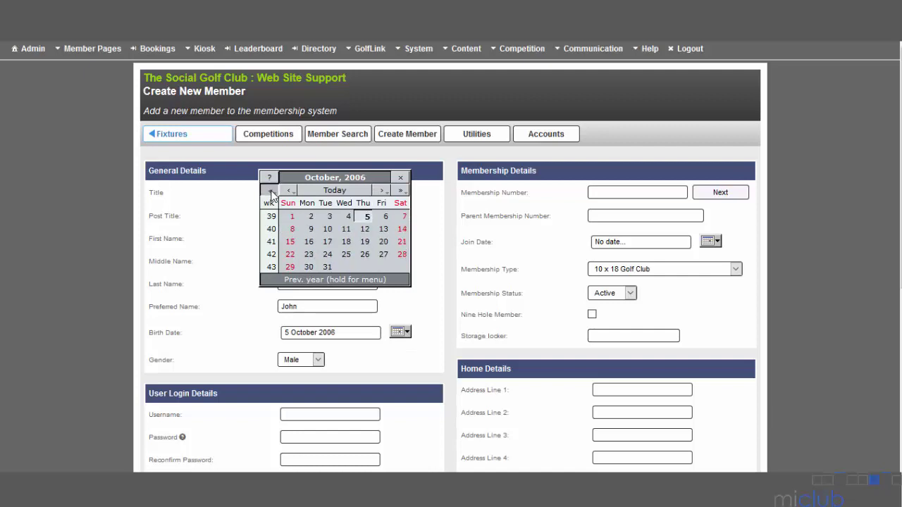
{"action": "left_click", "coordinate": [270, 190]}
{"action": "left_click", "coordinate": [271, 190]}
{"action": "left_click", "coordinate": [270, 190]}
{"action": "left_click", "coordinate": [270, 190]}
{"action": "left_click", "coordinate": [271, 190]}
{"action": "left_click", "coordinate": [270, 190]}
{"action": "left_click", "coordinate": [270, 190]}
{"action": "left_click", "coordinate": [270, 190]}
{"action": "left_click", "coordinate": [270, 190]}
{"action": "left_click", "coordinate": [270, 191]}
{"action": "left_click", "coordinate": [270, 190]}
{"action": "left_click", "coordinate": [271, 190]}
{"action": "left_click", "coordinate": [271, 190]}
{"action": "left_click", "coordinate": [270, 190]}
{"action": "left_click", "coordinate": [271, 190]}
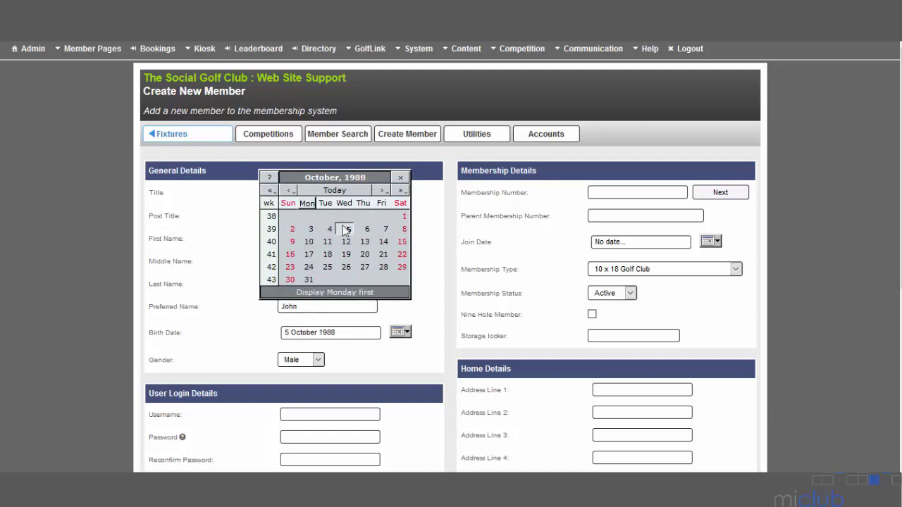
{"action": "left_click", "coordinate": [345, 231]}
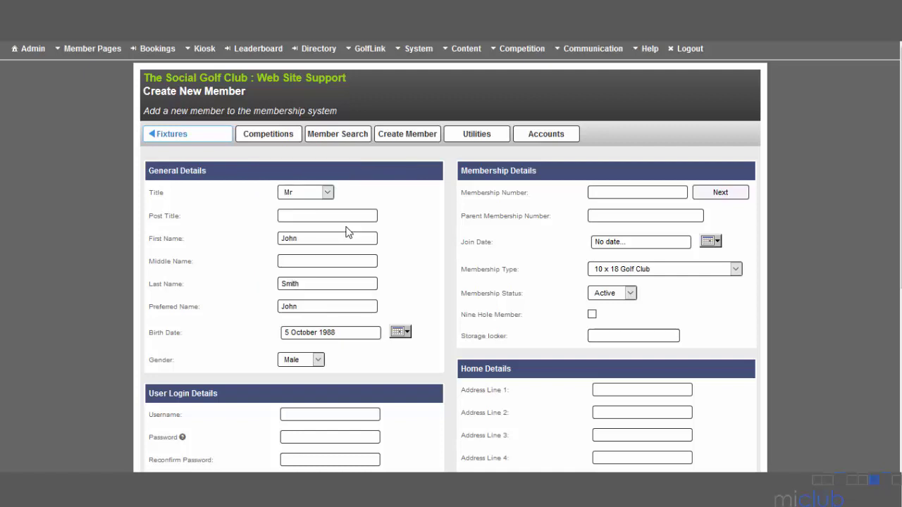
{"action": "left_click", "coordinate": [318, 360]}
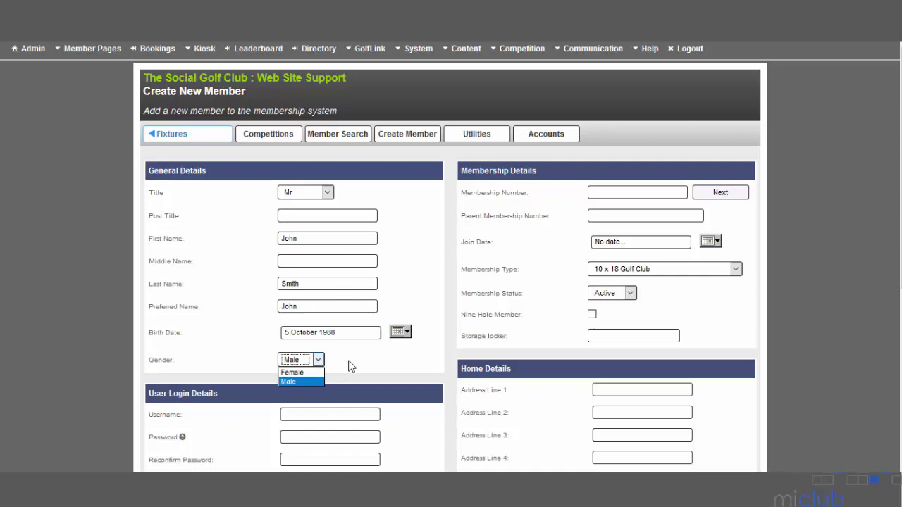
{"action": "left_click", "coordinate": [348, 366]}
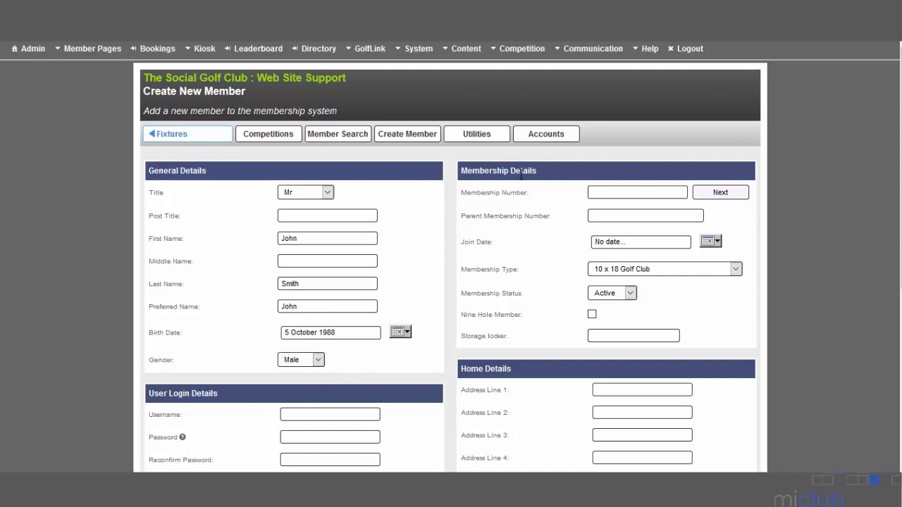
Enter the membership number and set the join date to 4 October 2016
{"action": "left_click", "coordinate": [598, 192]}
{"action": "type", "text": "MSG00034"}
{"action": "left_click", "coordinate": [714, 242]}
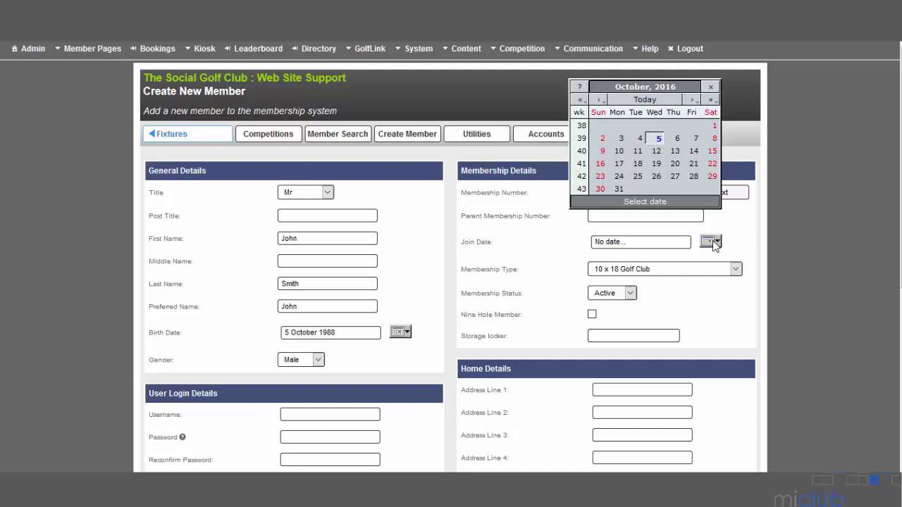
{"action": "left_click", "coordinate": [638, 138]}
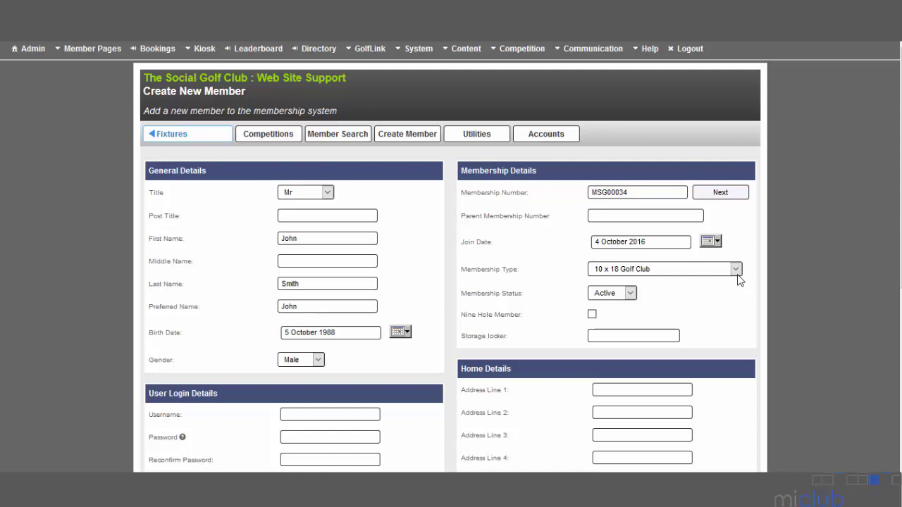
Choose MiClub A as the membership type and check the membership status options
{"action": "left_click", "coordinate": [737, 273]}
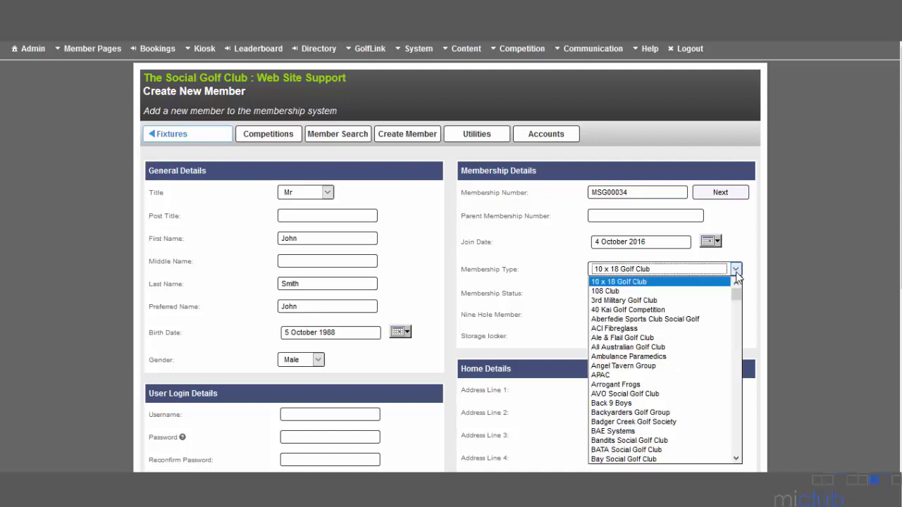
{"action": "left_click_drag", "start_coordinate": [737, 298], "coordinate": [736, 380]}
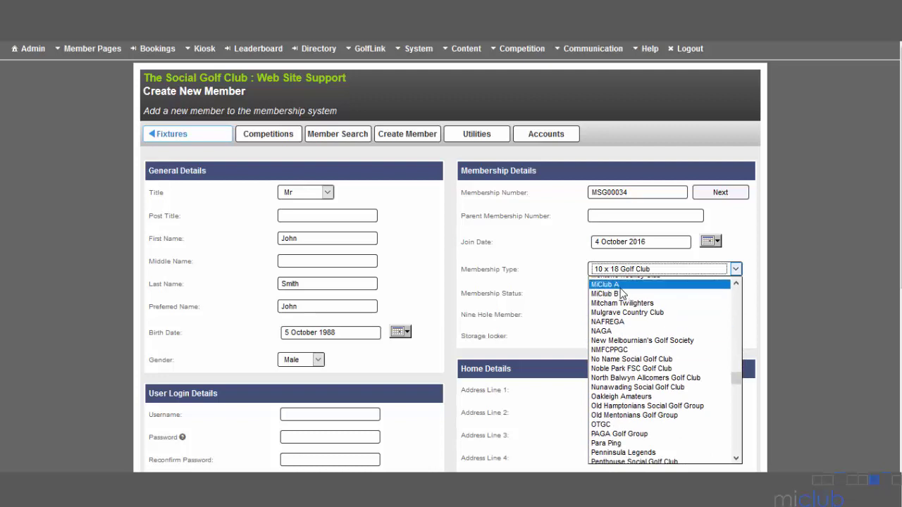
{"action": "left_click", "coordinate": [650, 294]}
{"action": "left_click", "coordinate": [676, 305]}
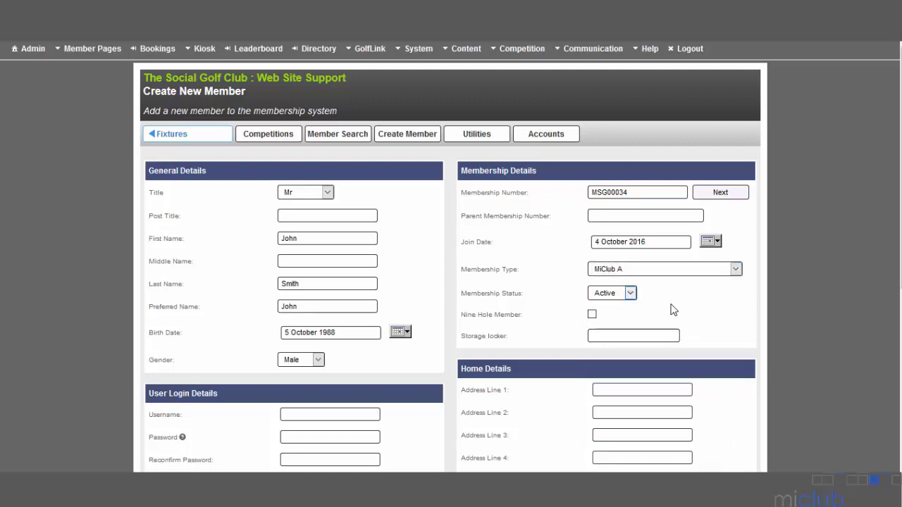
{"action": "left_click", "coordinate": [631, 294]}
Enter the member's login username and account password, ready to reconfirm the password
{"action": "scroll", "coordinate": [450, 282], "scroll_direction": "down", "scroll_amount": 3}
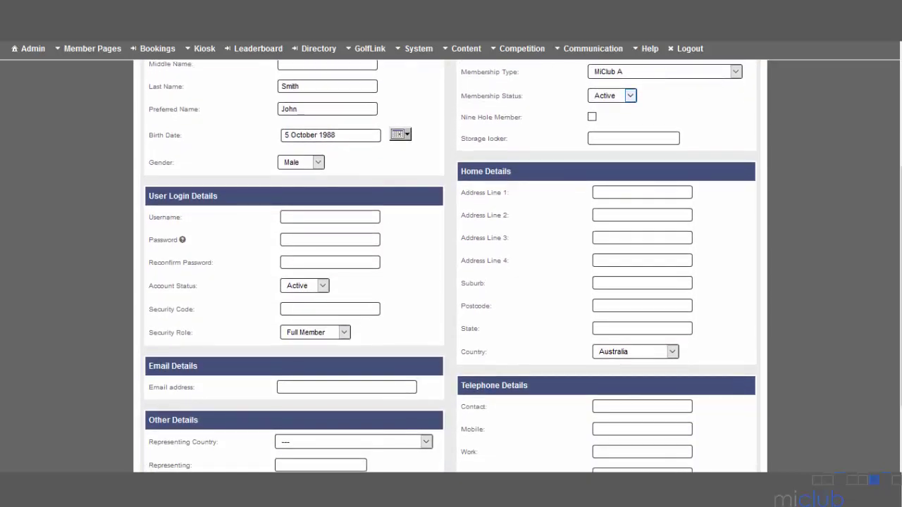
{"action": "left_click", "coordinate": [345, 215]}
{"action": "type", "text": "MSG0034"}
{"action": "left_click", "coordinate": [374, 239]}
{"action": "type", "text": "••••"}
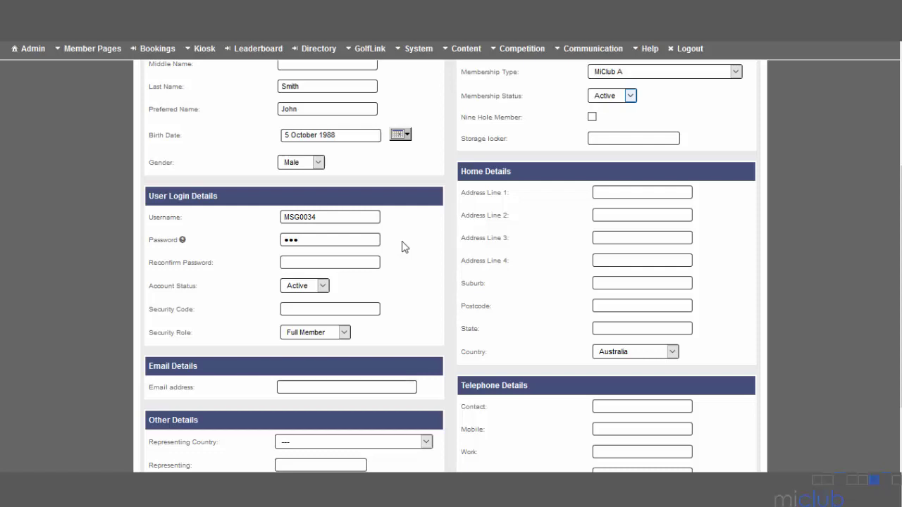
{"action": "key", "text": "Tab"}
{"action": "type", "text": "••••"}
Fill in the home address's street line, suburb, postcode and state fields
{"action": "left_click", "coordinate": [616, 190]}
{"action": "type", "text": "123"}
{"action": "key", "text": "Tab"}
{"action": "left_click", "coordinate": [682, 192]}
{"action": "type", "text": "Fake St"}
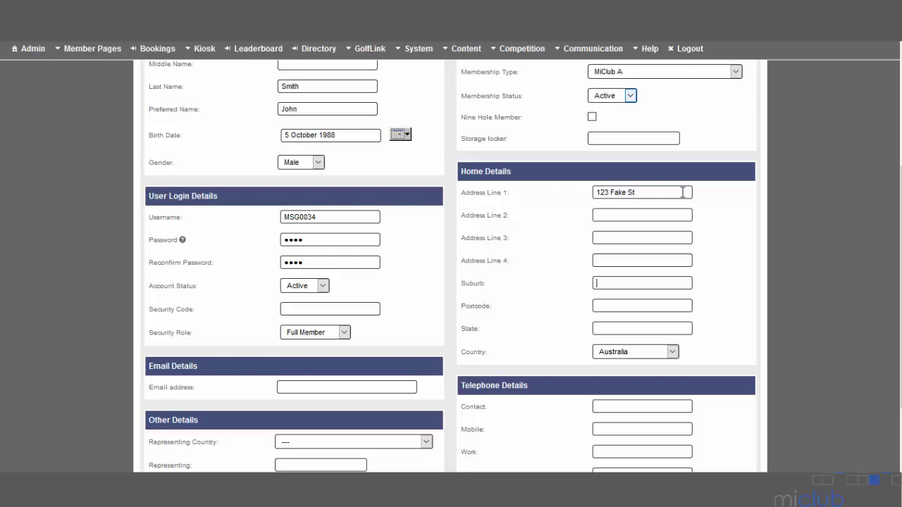
{"action": "type", "text": "Seaford"}
{"action": "key", "text": "Tab"}
{"action": "type", "text": "3198"}
{"action": "key", "text": "Tab"}
{"action": "type", "text": "VIC"}
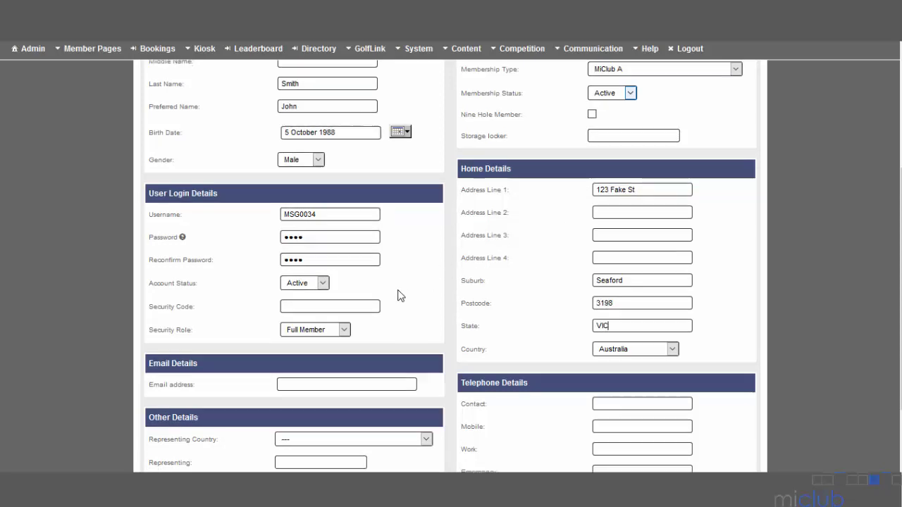
{"action": "scroll", "coordinate": [409, 303], "scroll_direction": "down", "scroll_amount": 3}
Enter the member's email address and a contact phone number under Telephone Details
{"action": "left_click", "coordinate": [398, 295]}
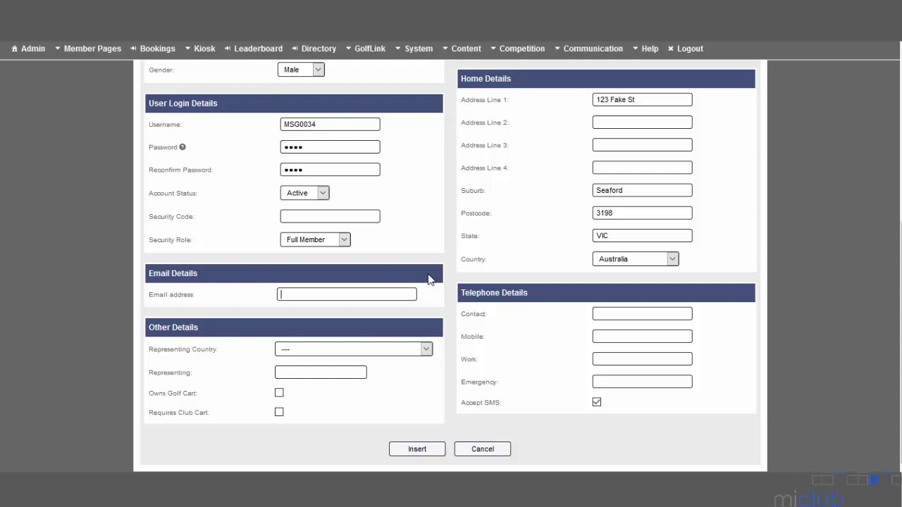
{"action": "type", "text": "000"}
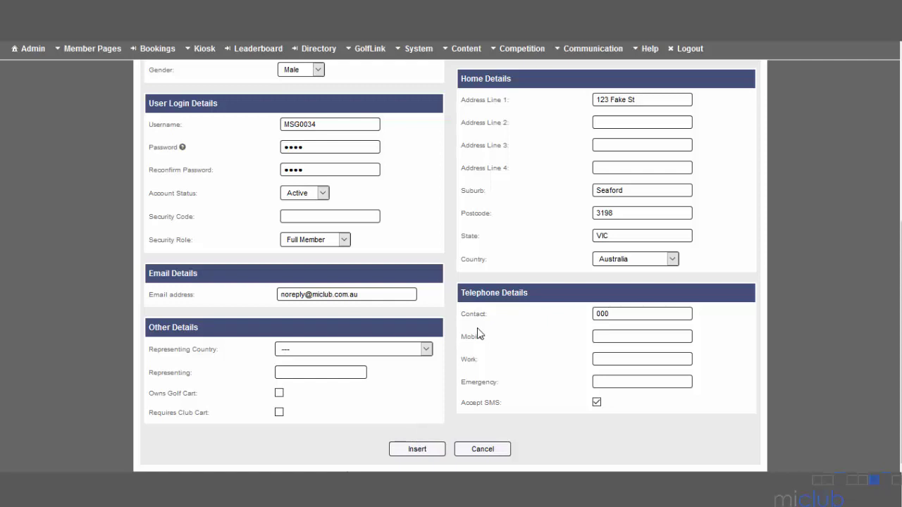
{"action": "scroll", "coordinate": [478, 338], "scroll_direction": "up", "scroll_amount": 5}
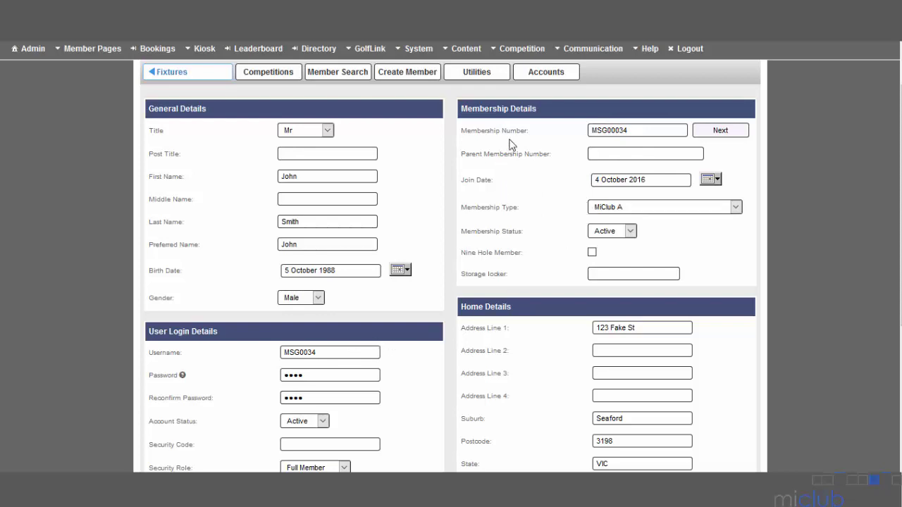
{"action": "scroll", "coordinate": [384, 260], "scroll_direction": "down", "scroll_amount": 3}
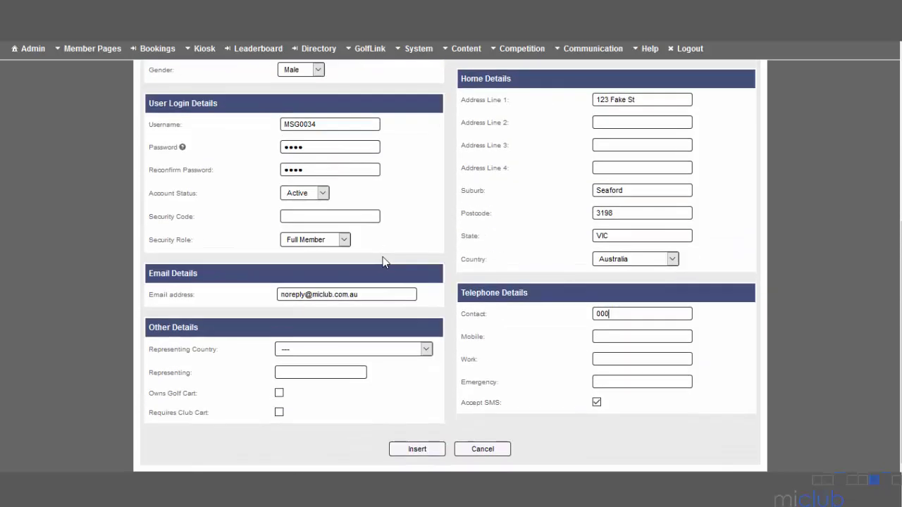